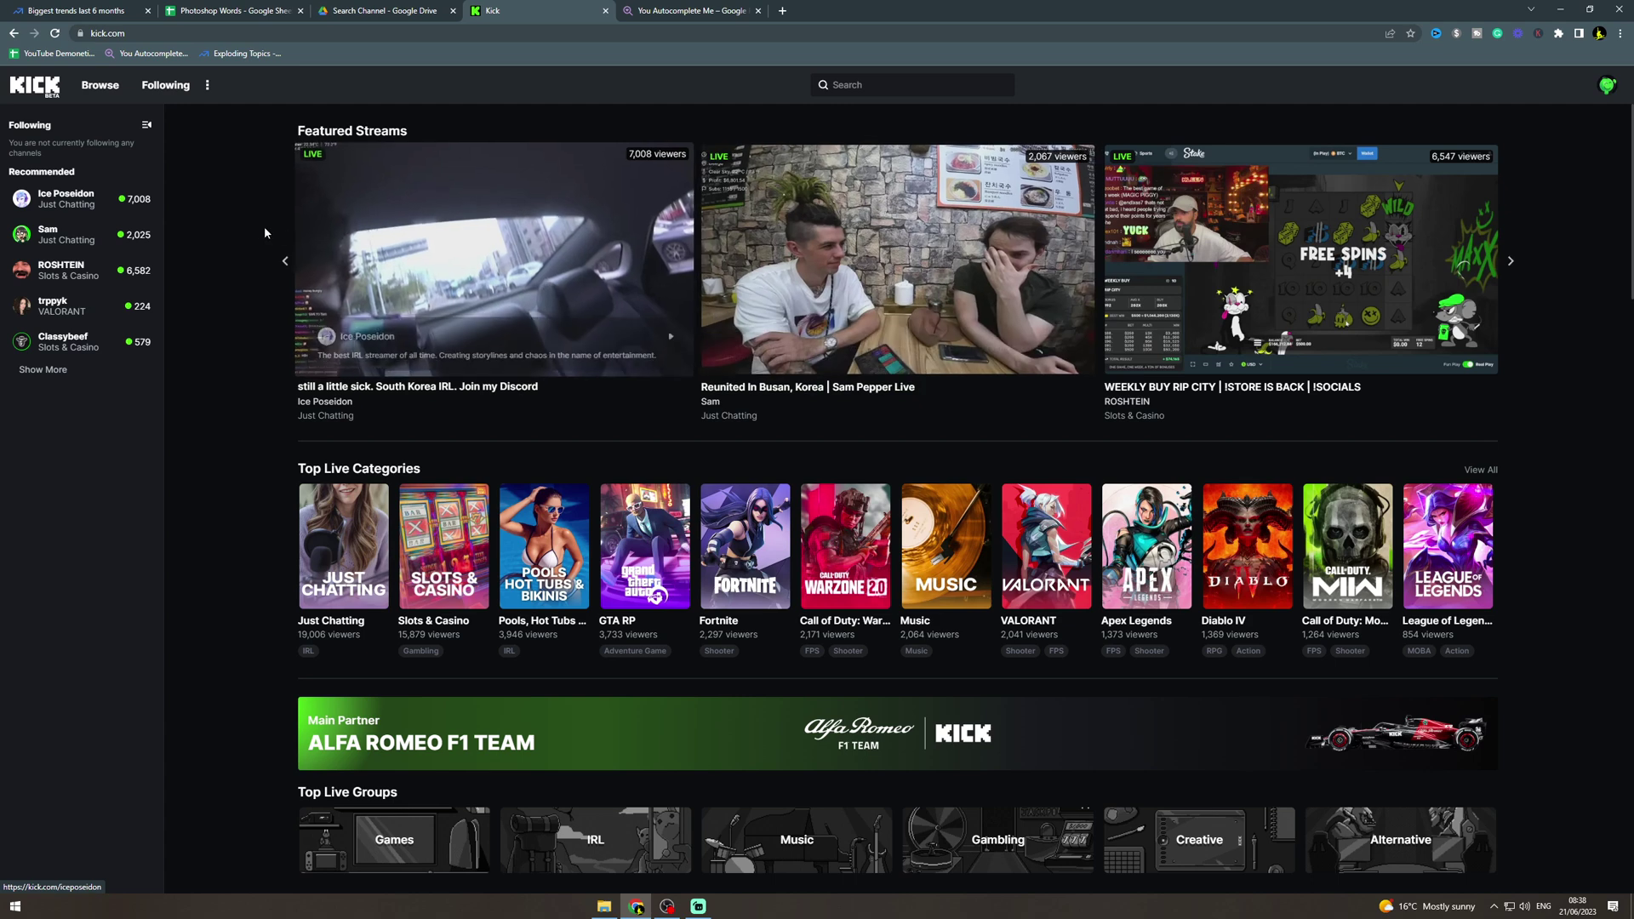
- Go to Kick's Creator Dashboard Settings > Stream Key page to reveal the stream URL and key
click(1605, 86)
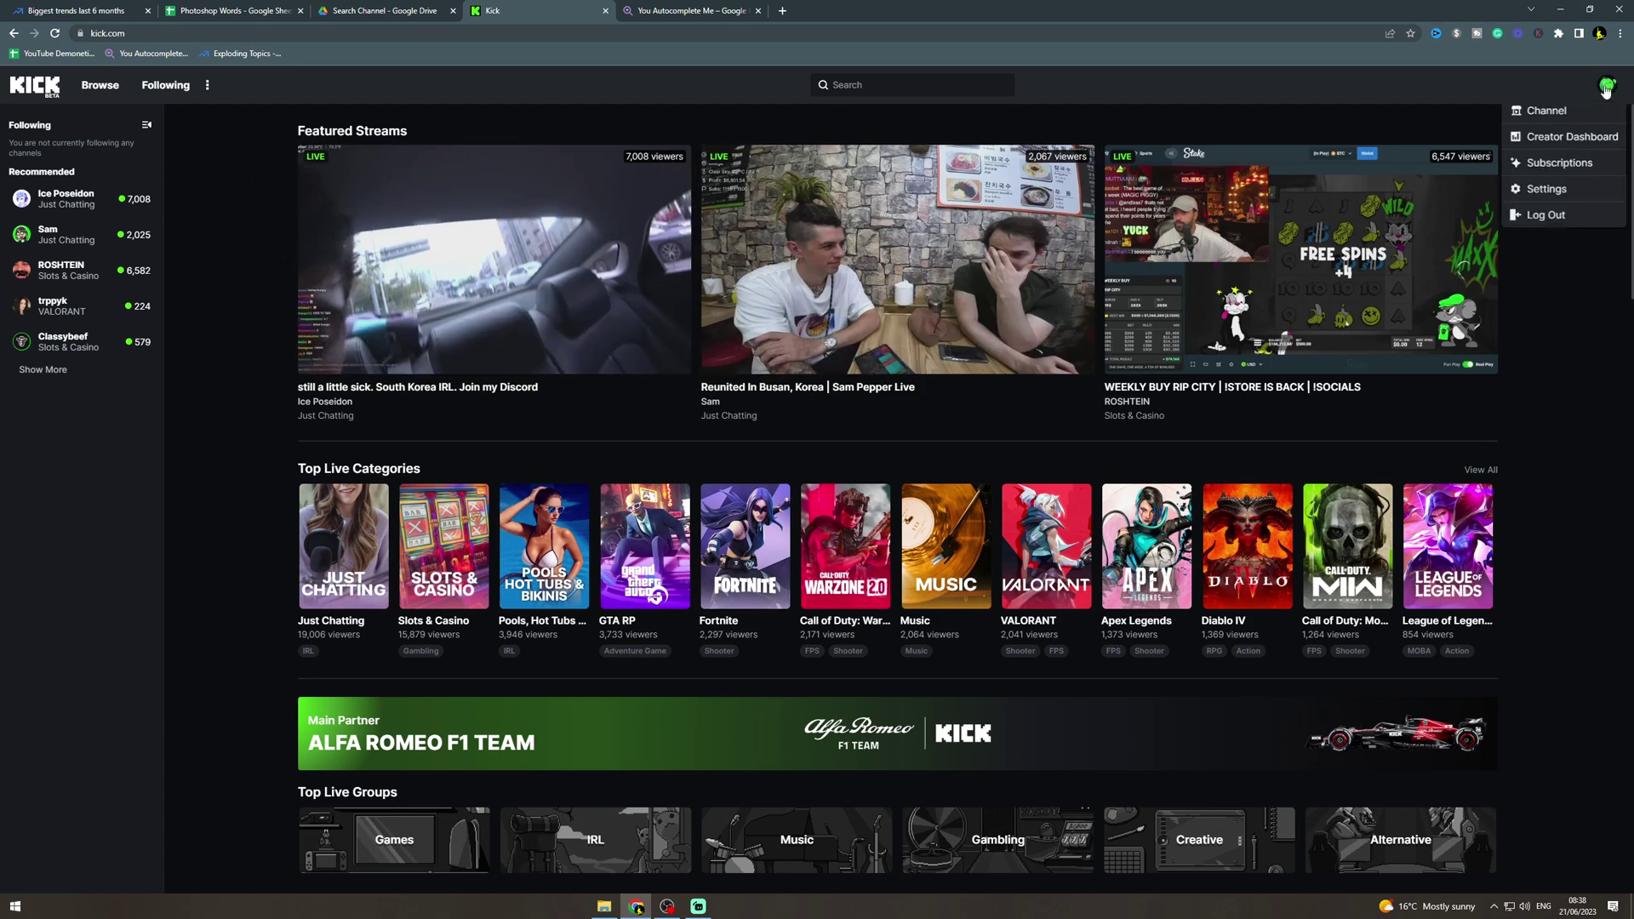
click(1550, 138)
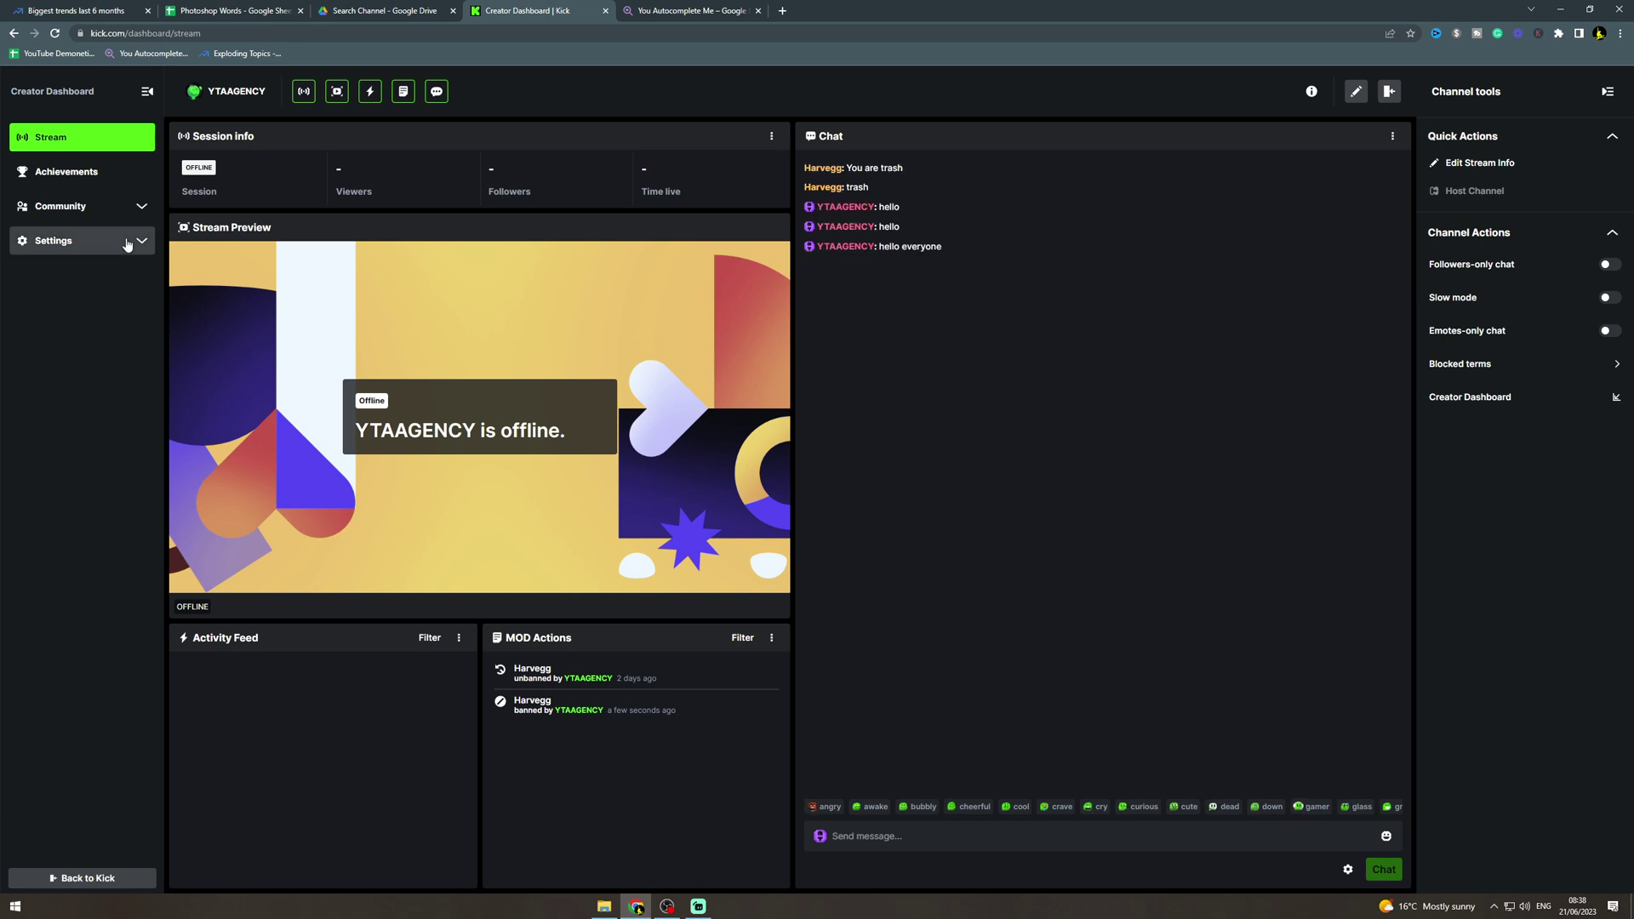
click(127, 245)
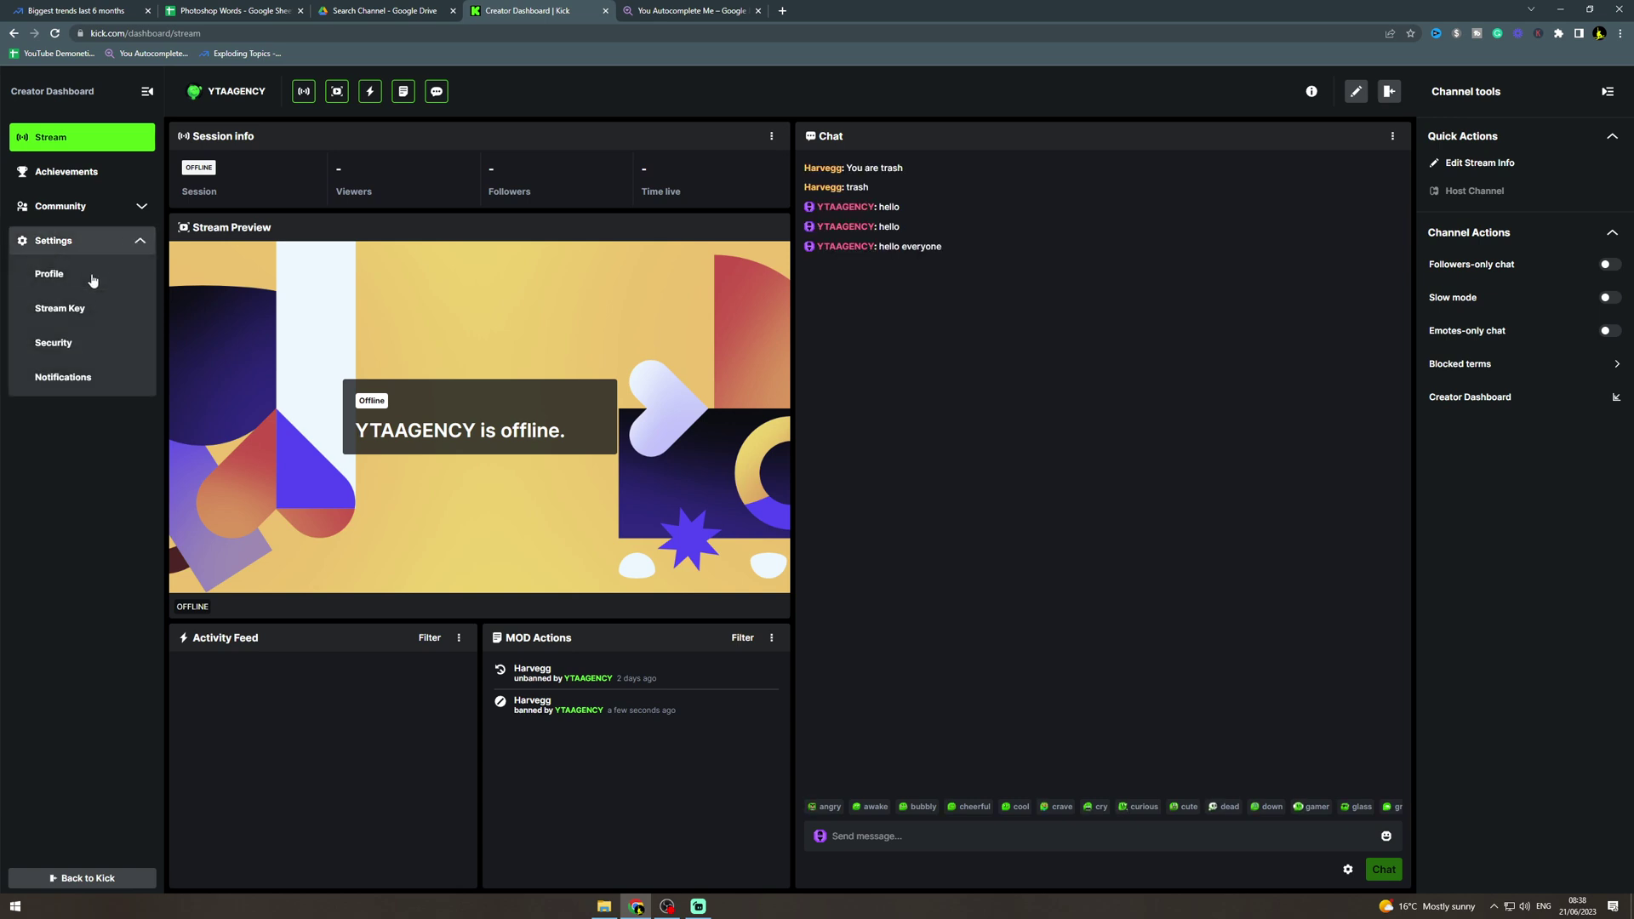
click(61, 307)
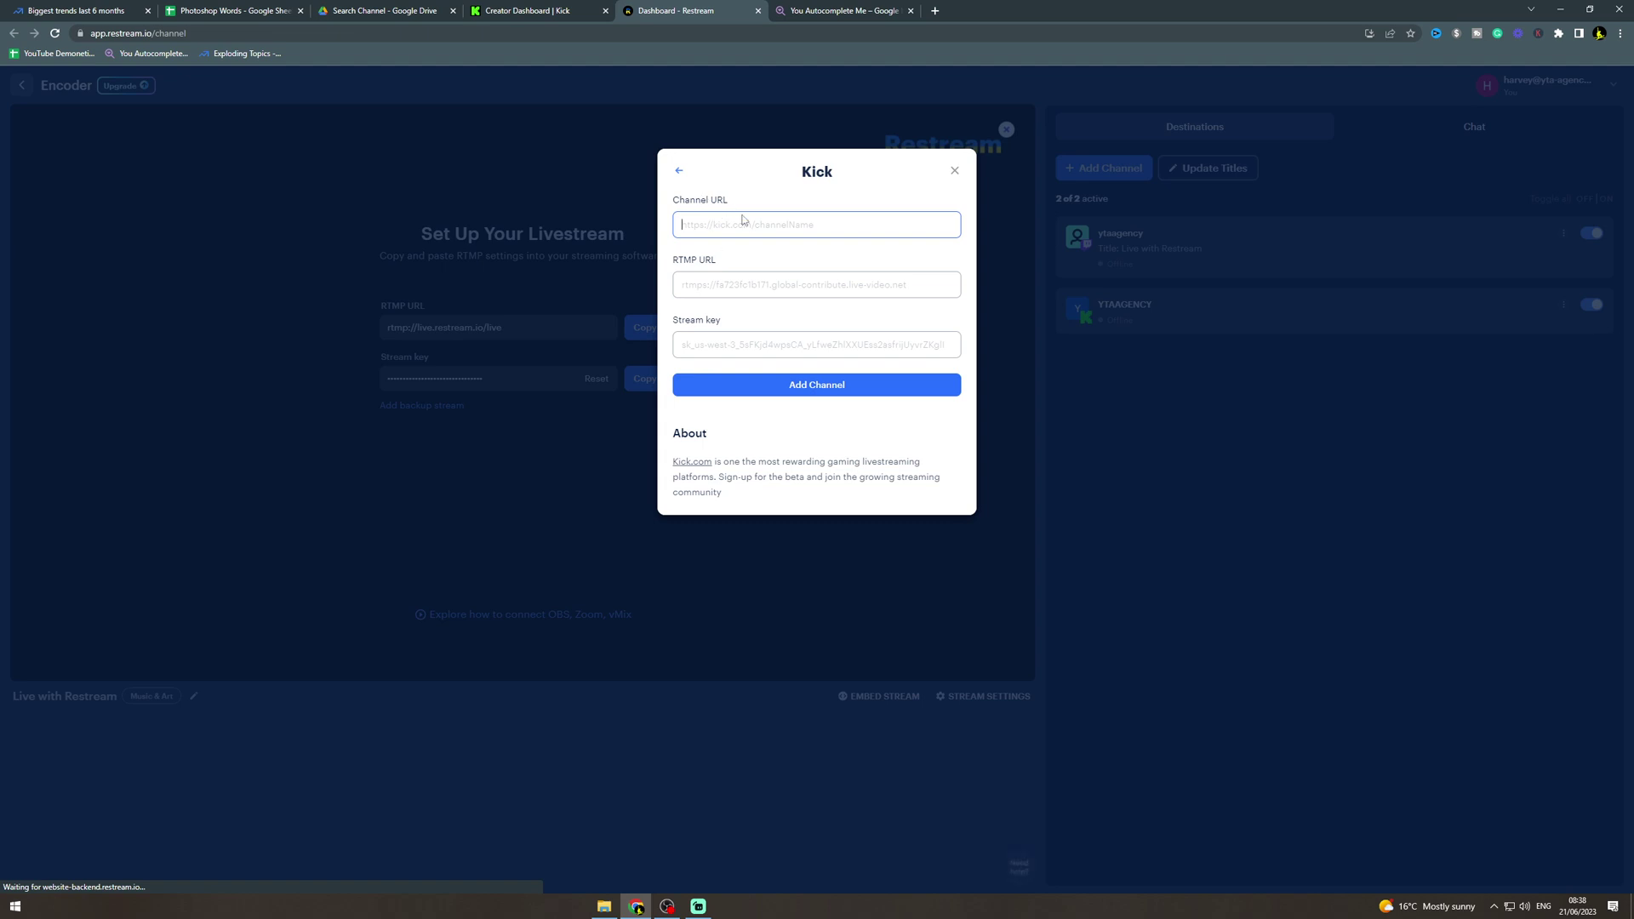
- Paste Kick's stream URL into the RTMP URL field of Restream's Kick form
click(524, 11)
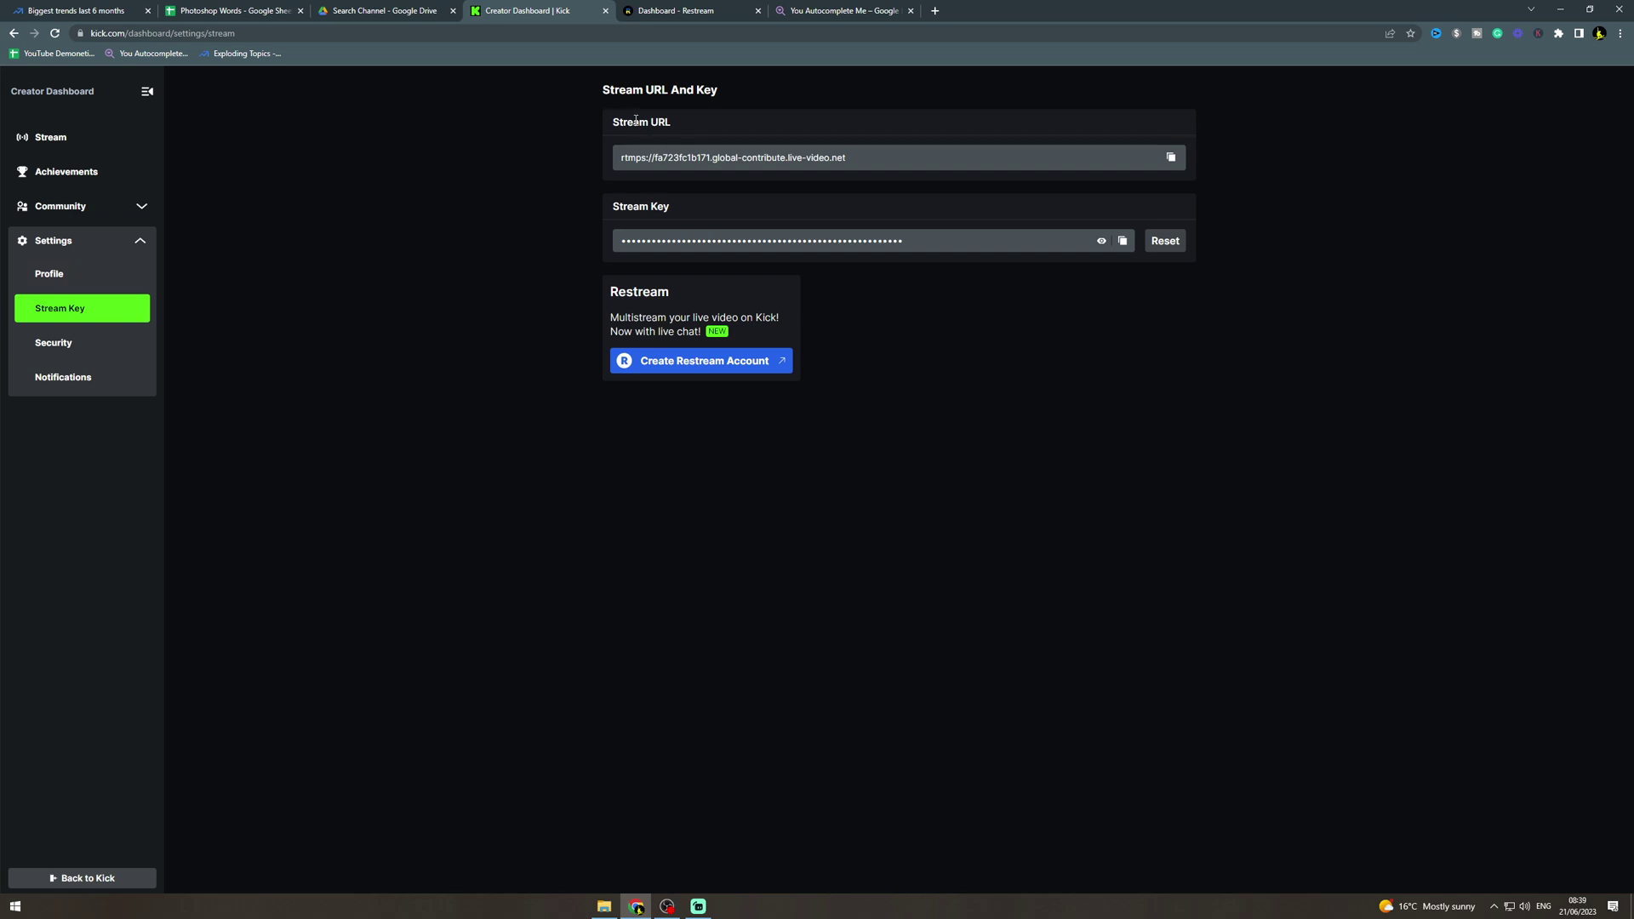
click(1172, 156)
click(690, 10)
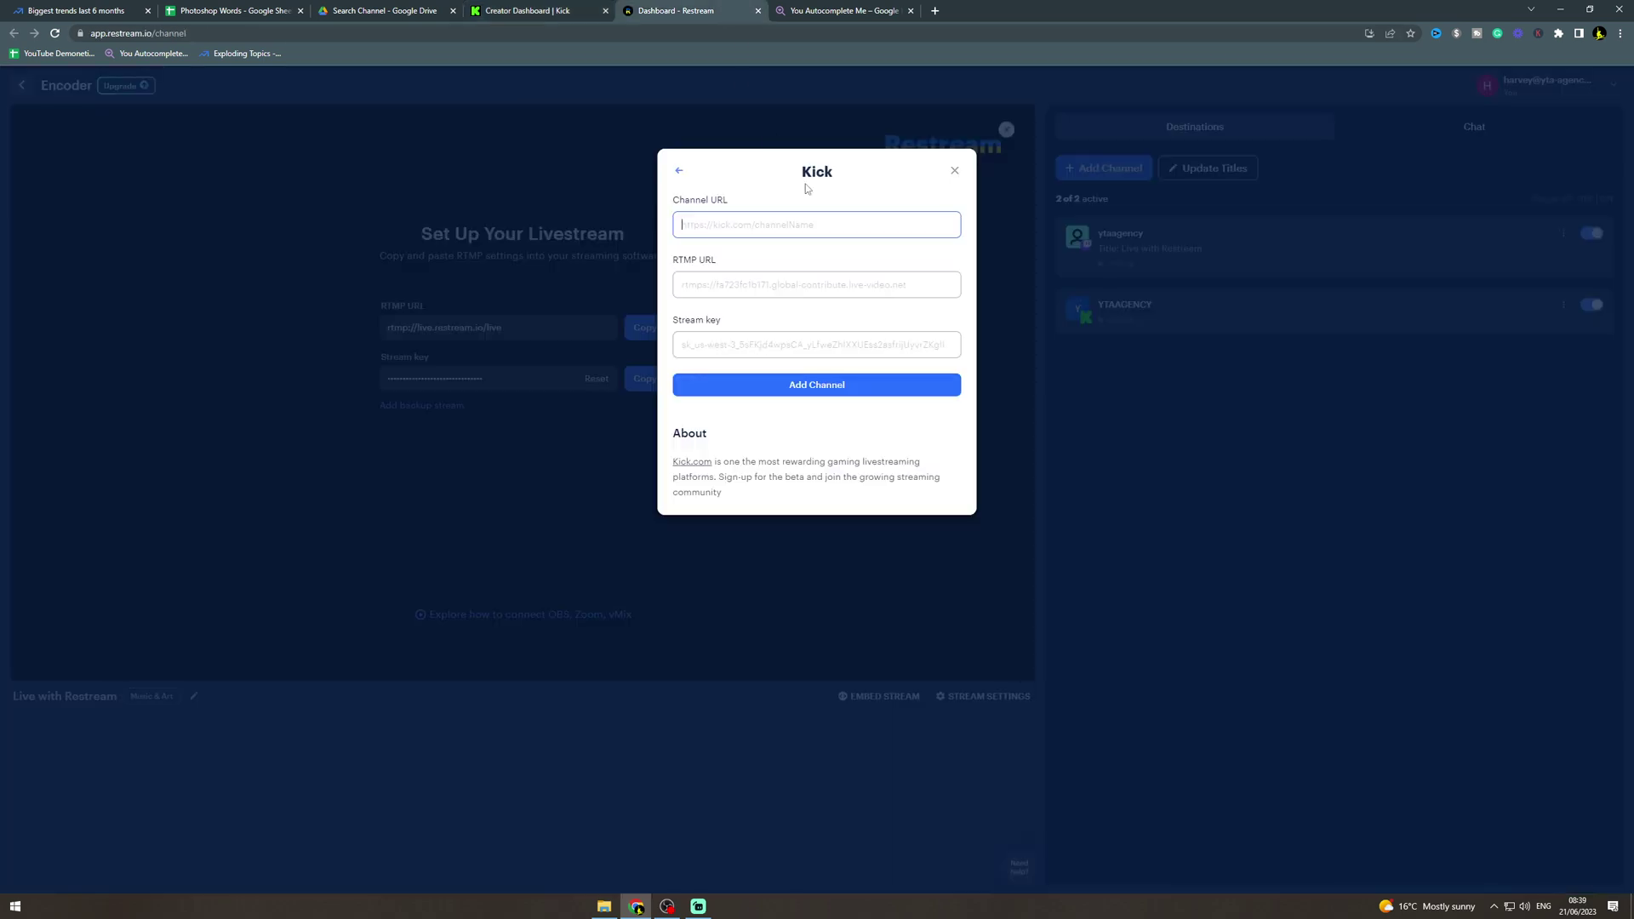
click(856, 283)
key(ctrl+v)
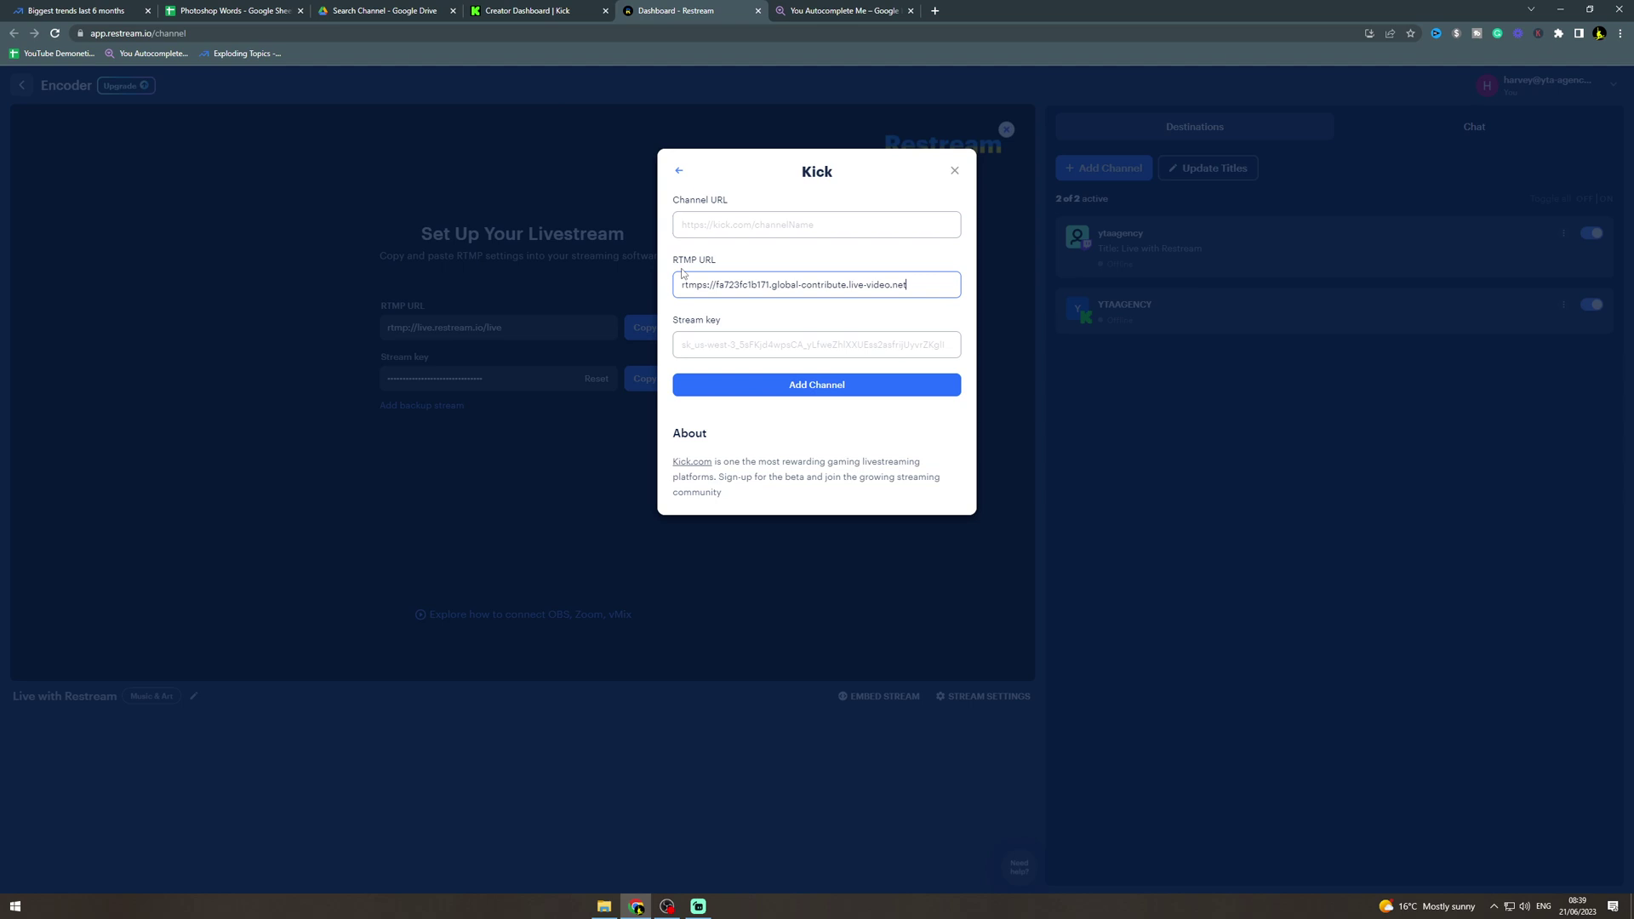
- Copy Kick's stream key, then close Restream's Kick channel form
click(521, 10)
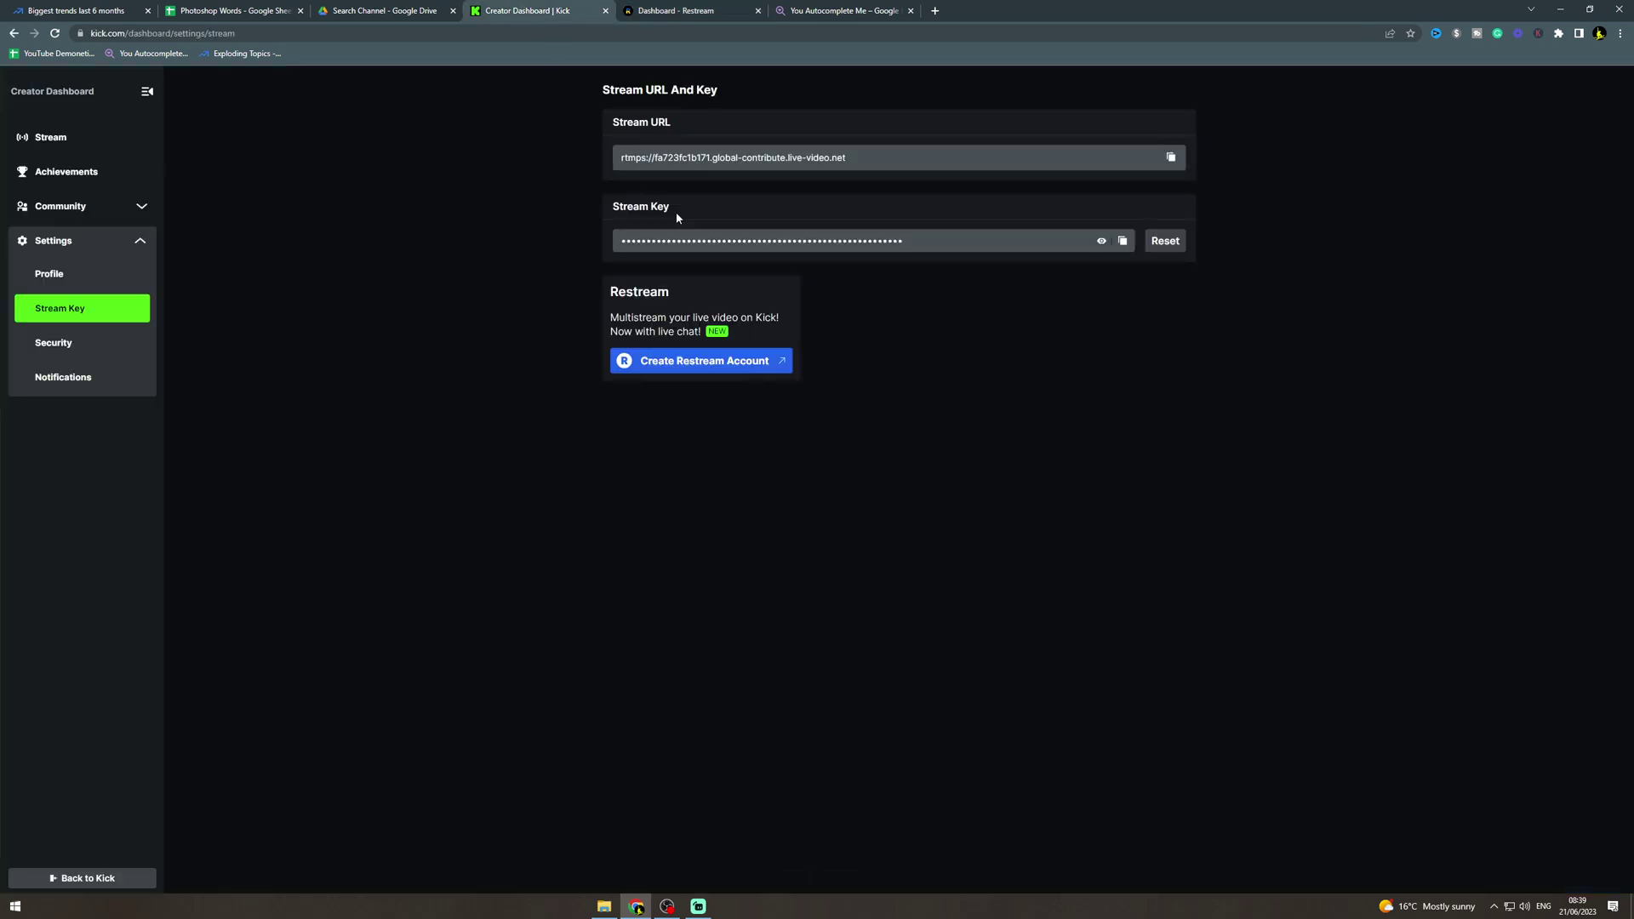
click(1122, 240)
click(668, 12)
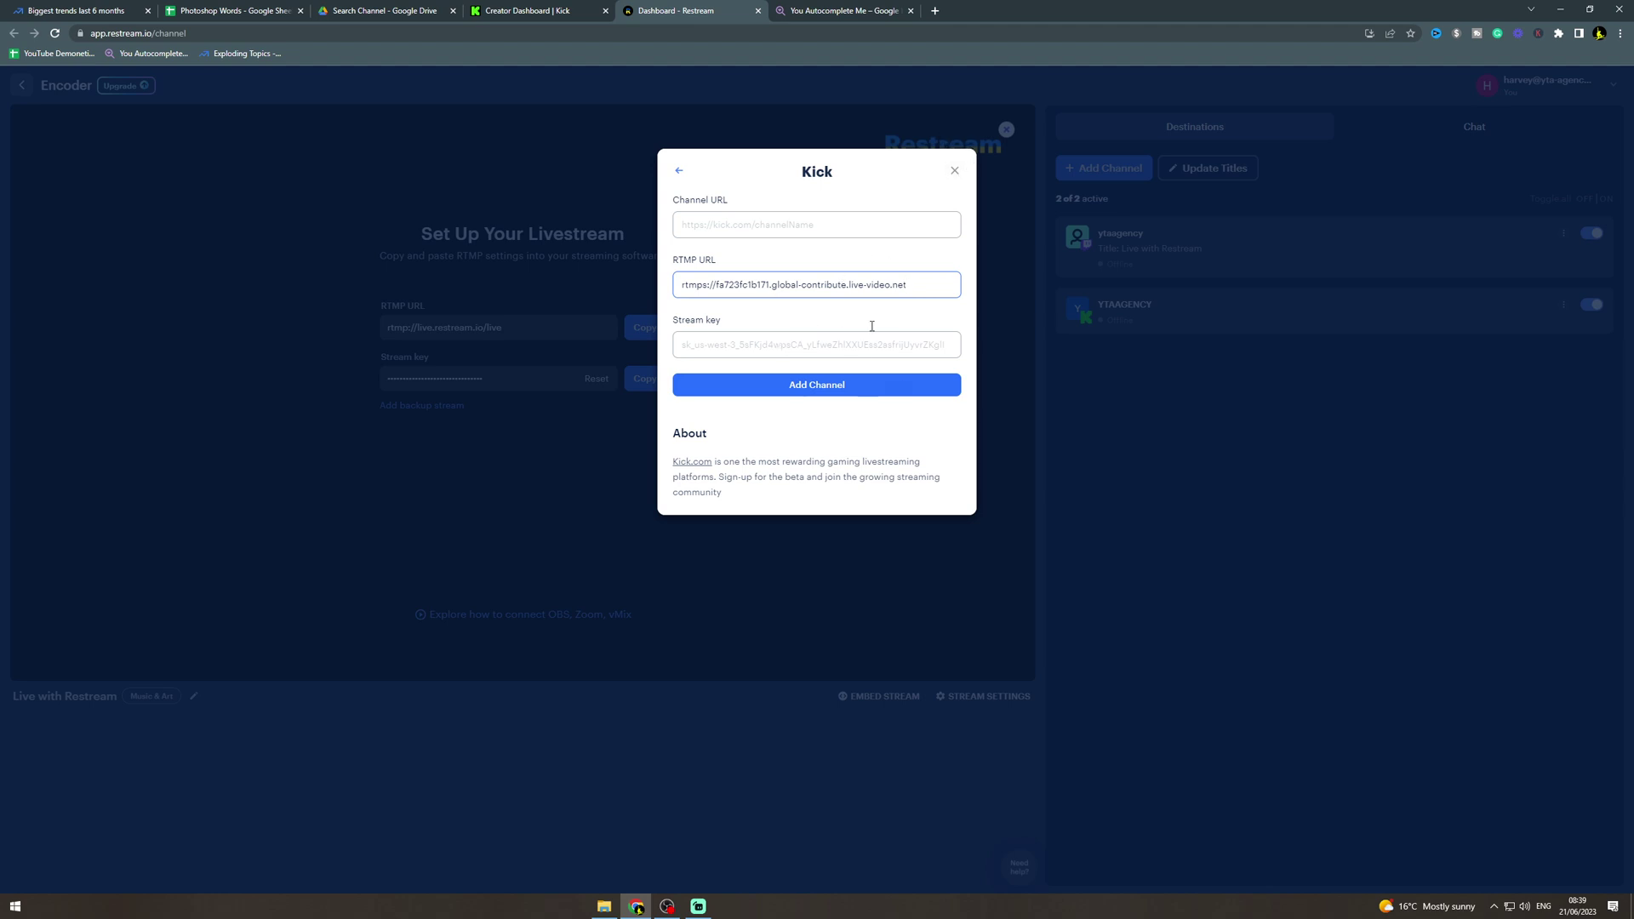
click(1209, 382)
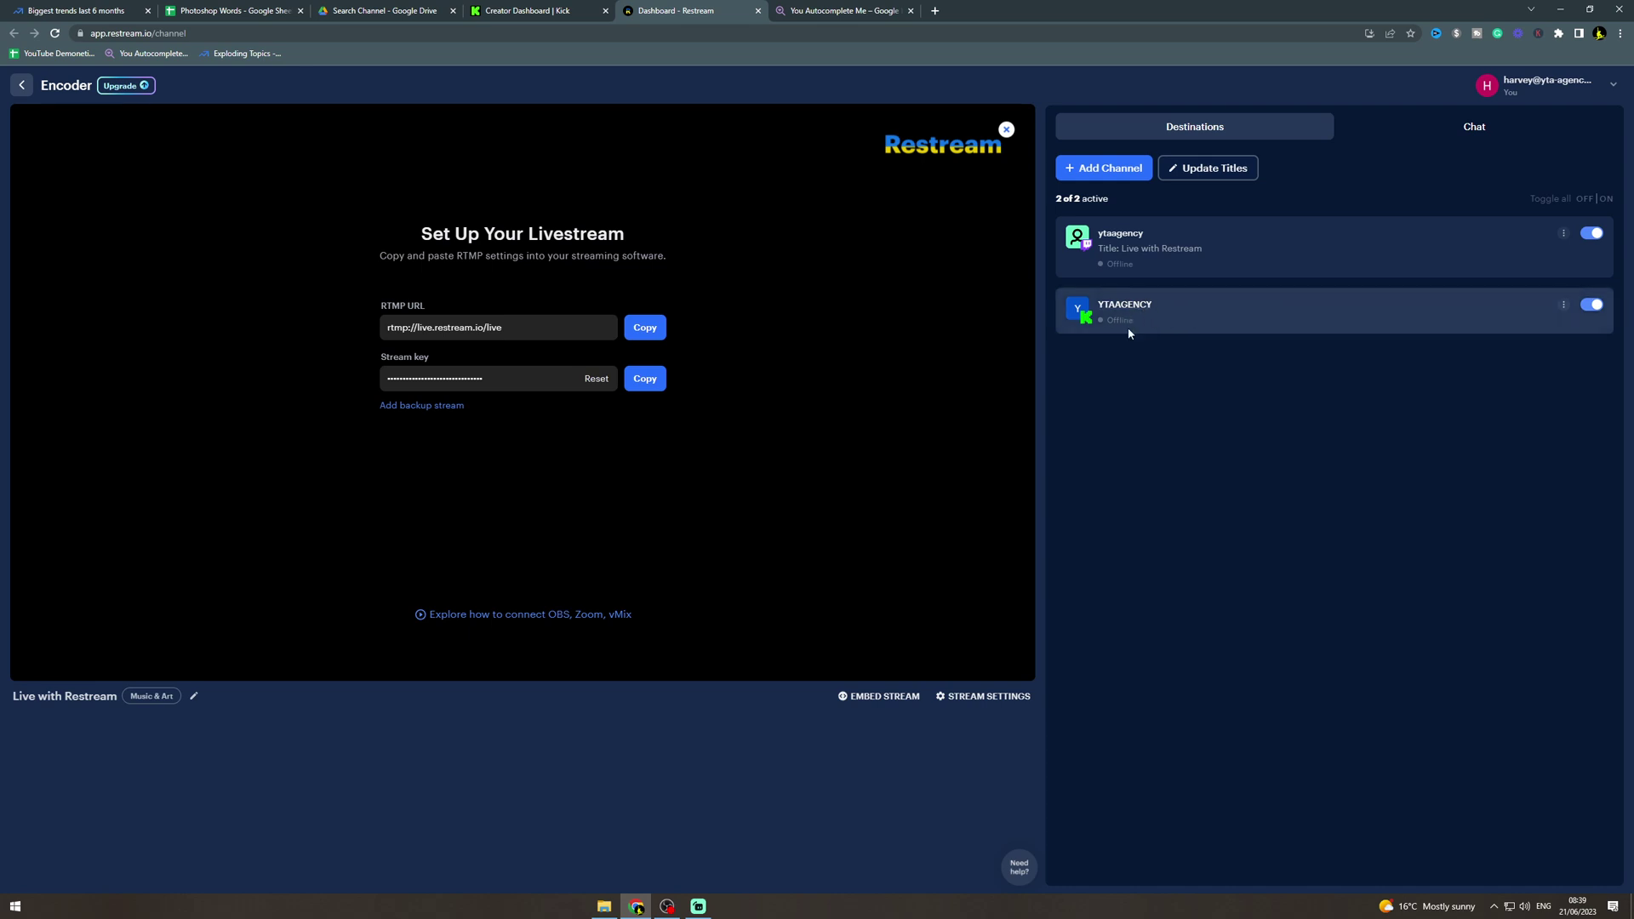
click(1117, 174)
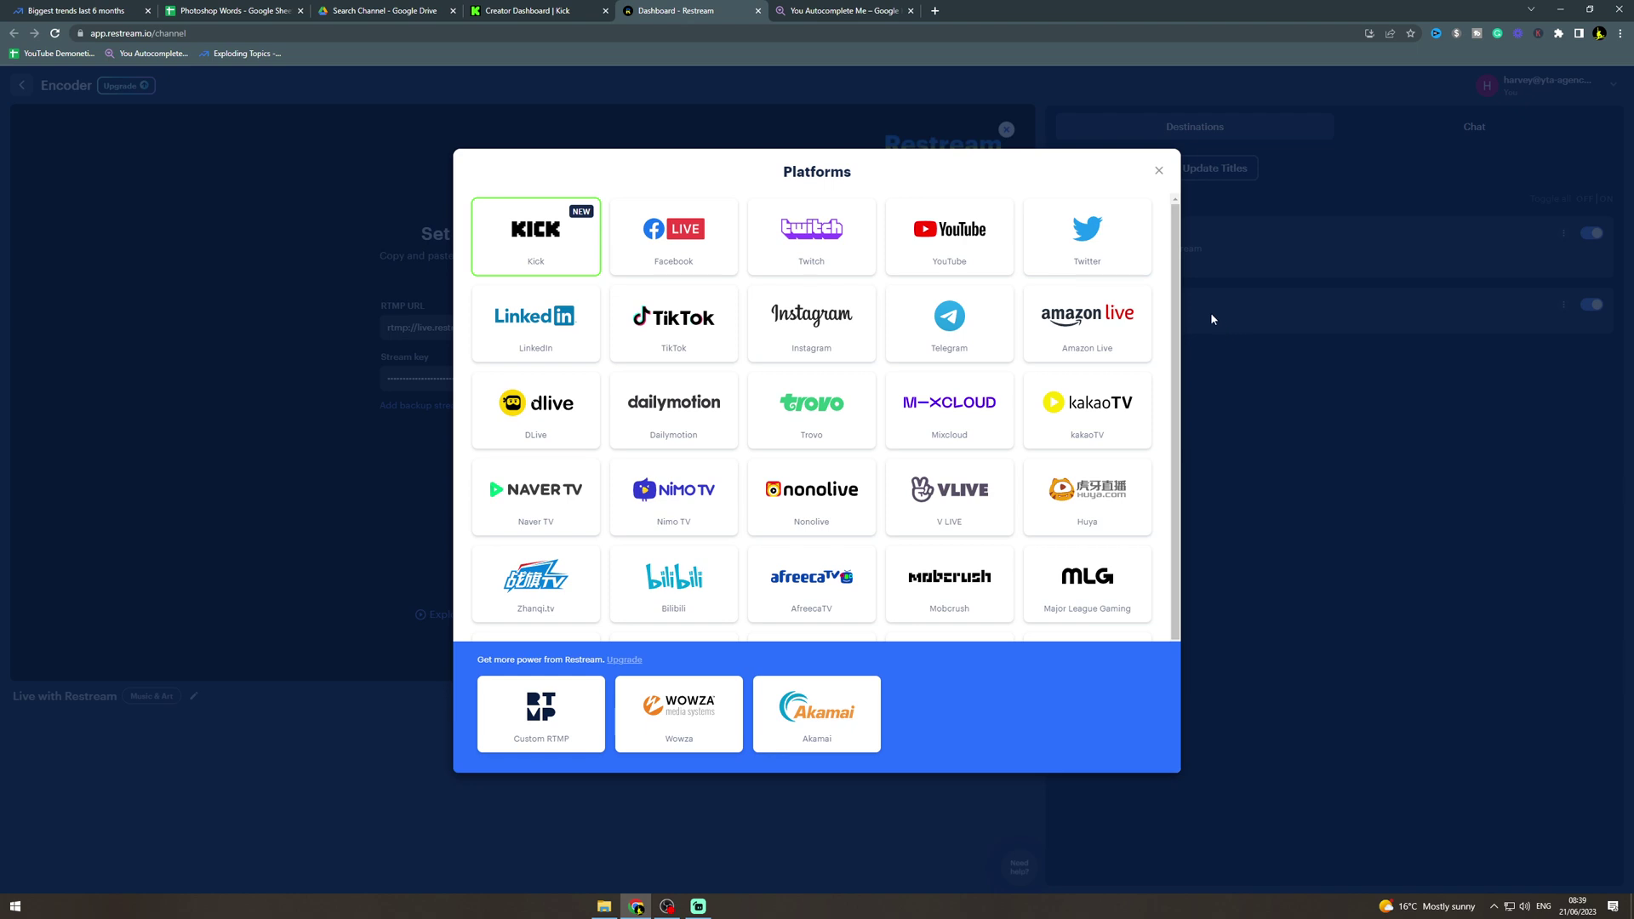
click(673, 313)
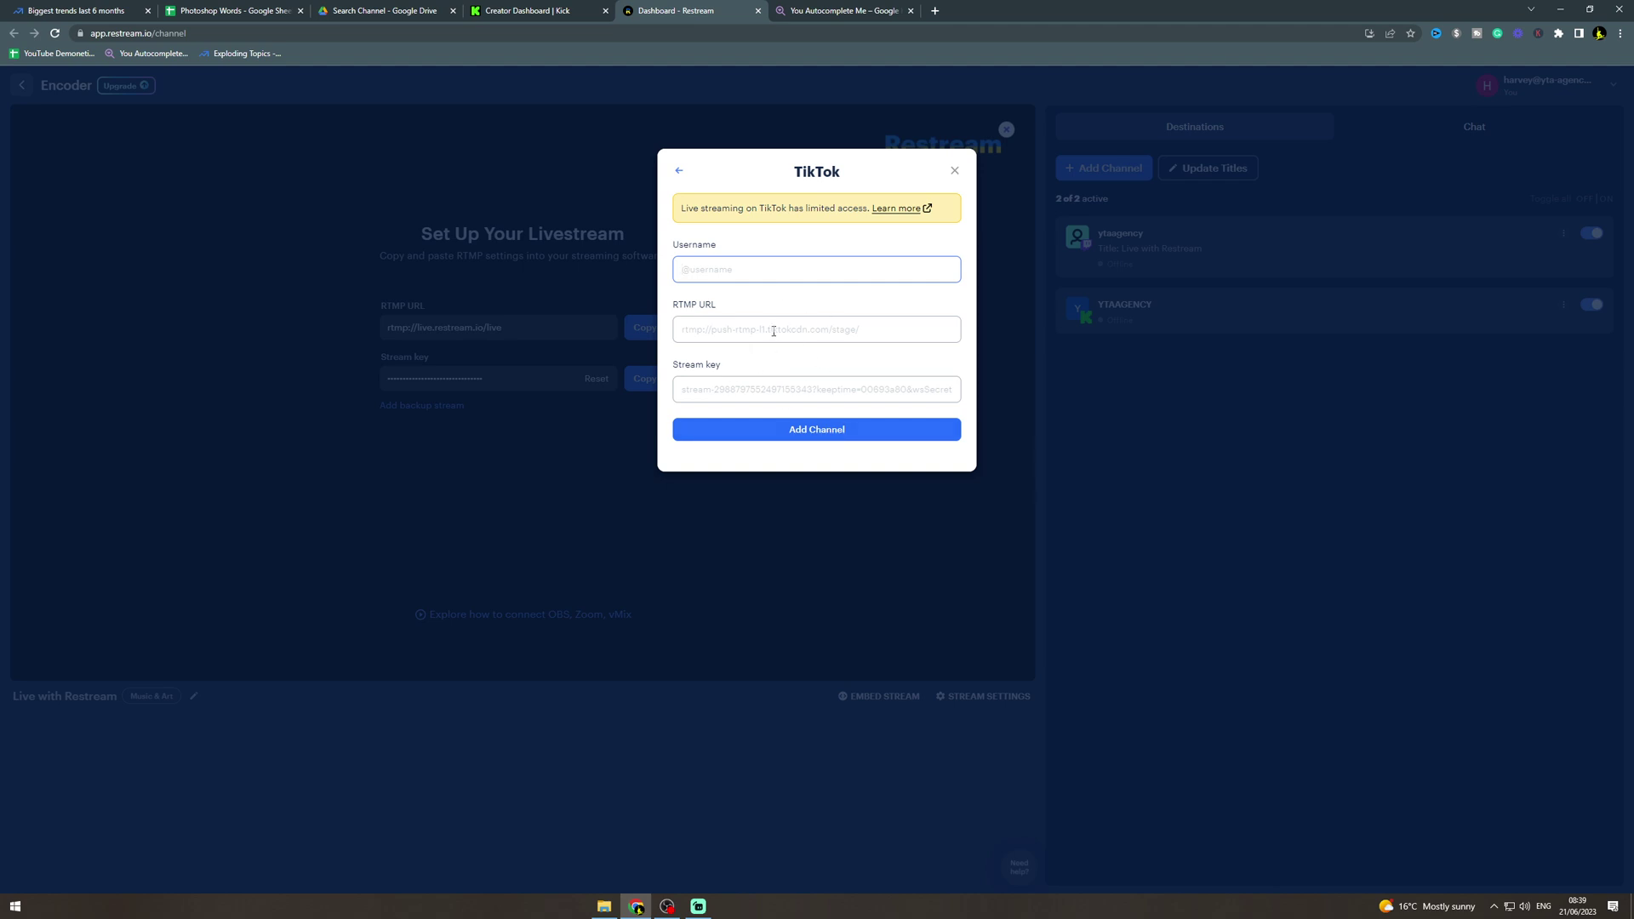
click(955, 170)
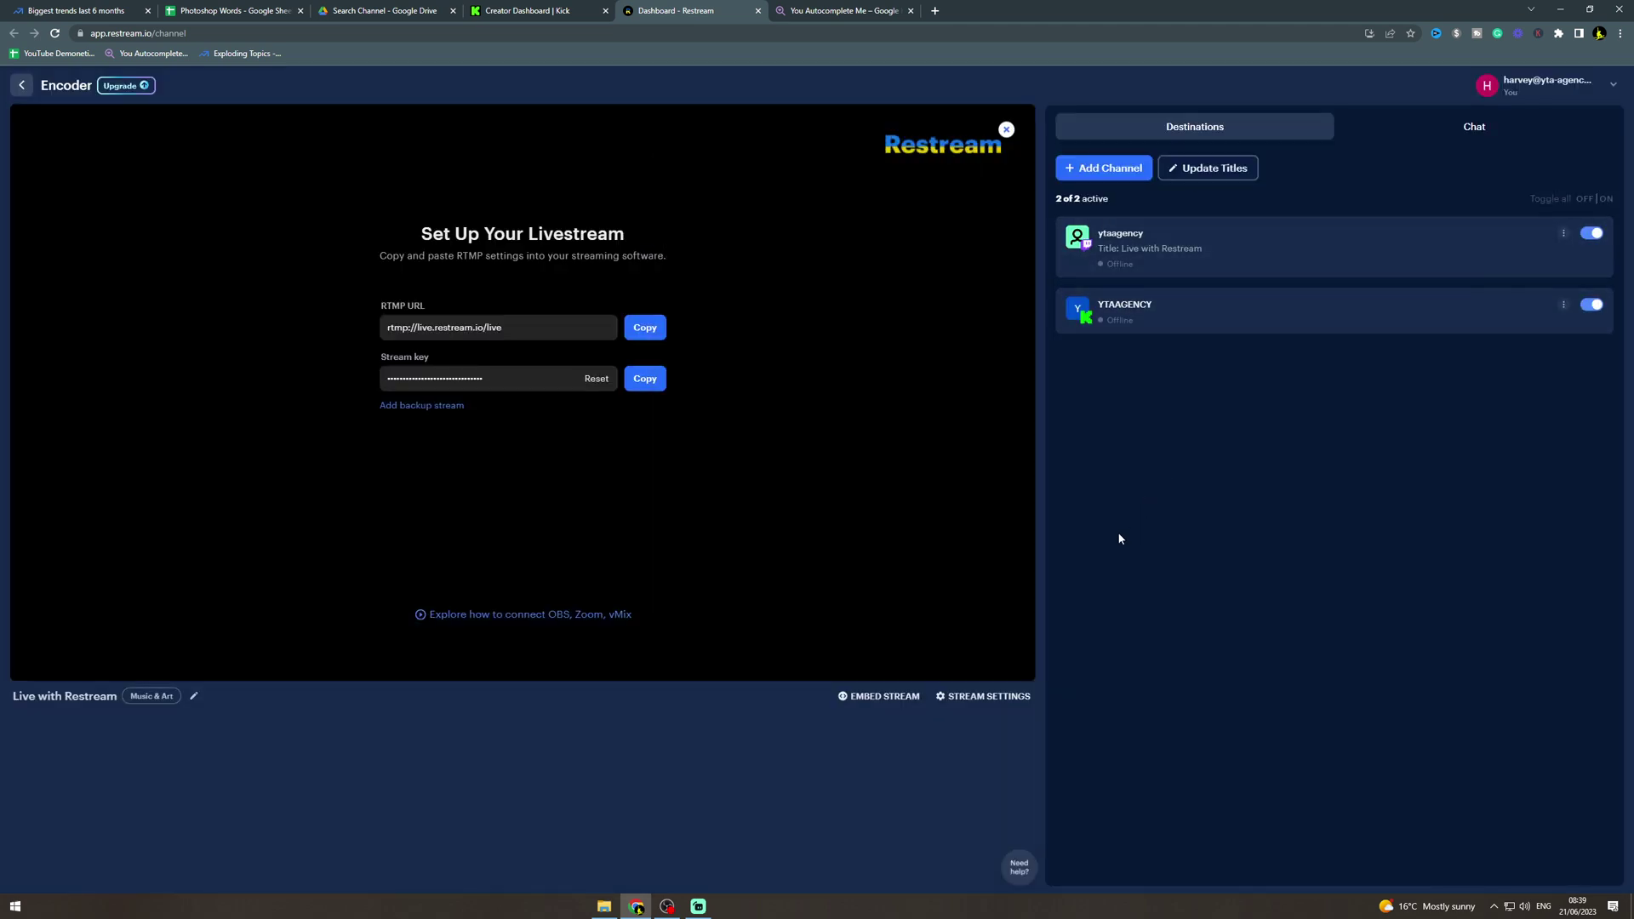
- In Streamlabs Desktop's Stream settings, keep Streaming Services as the stream type
click(699, 906)
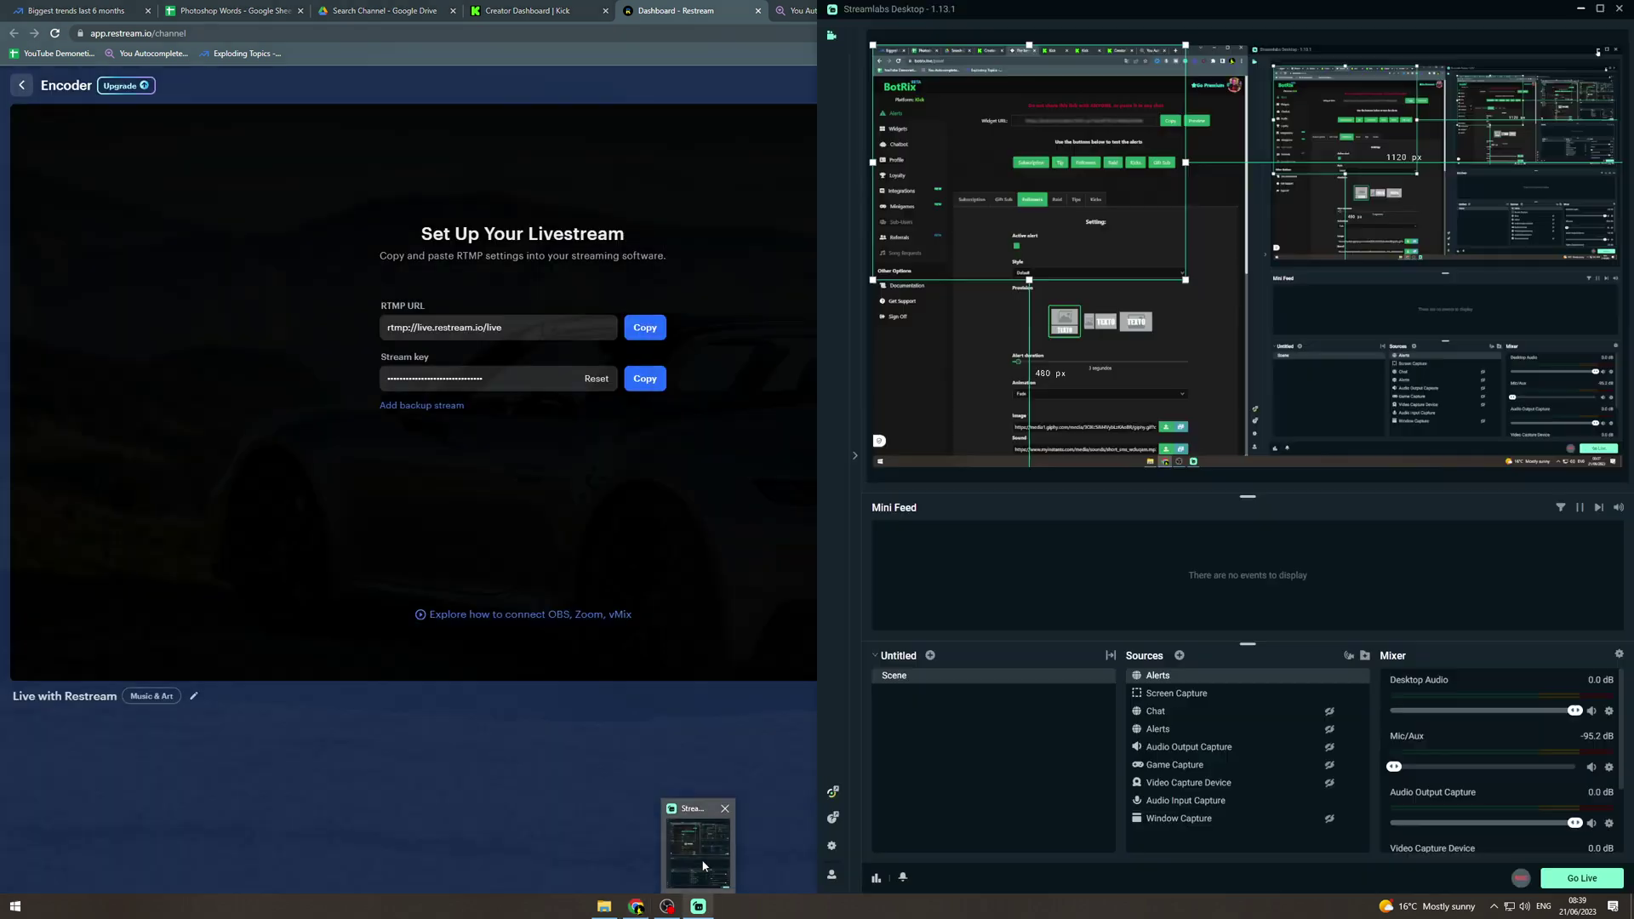
click(832, 849)
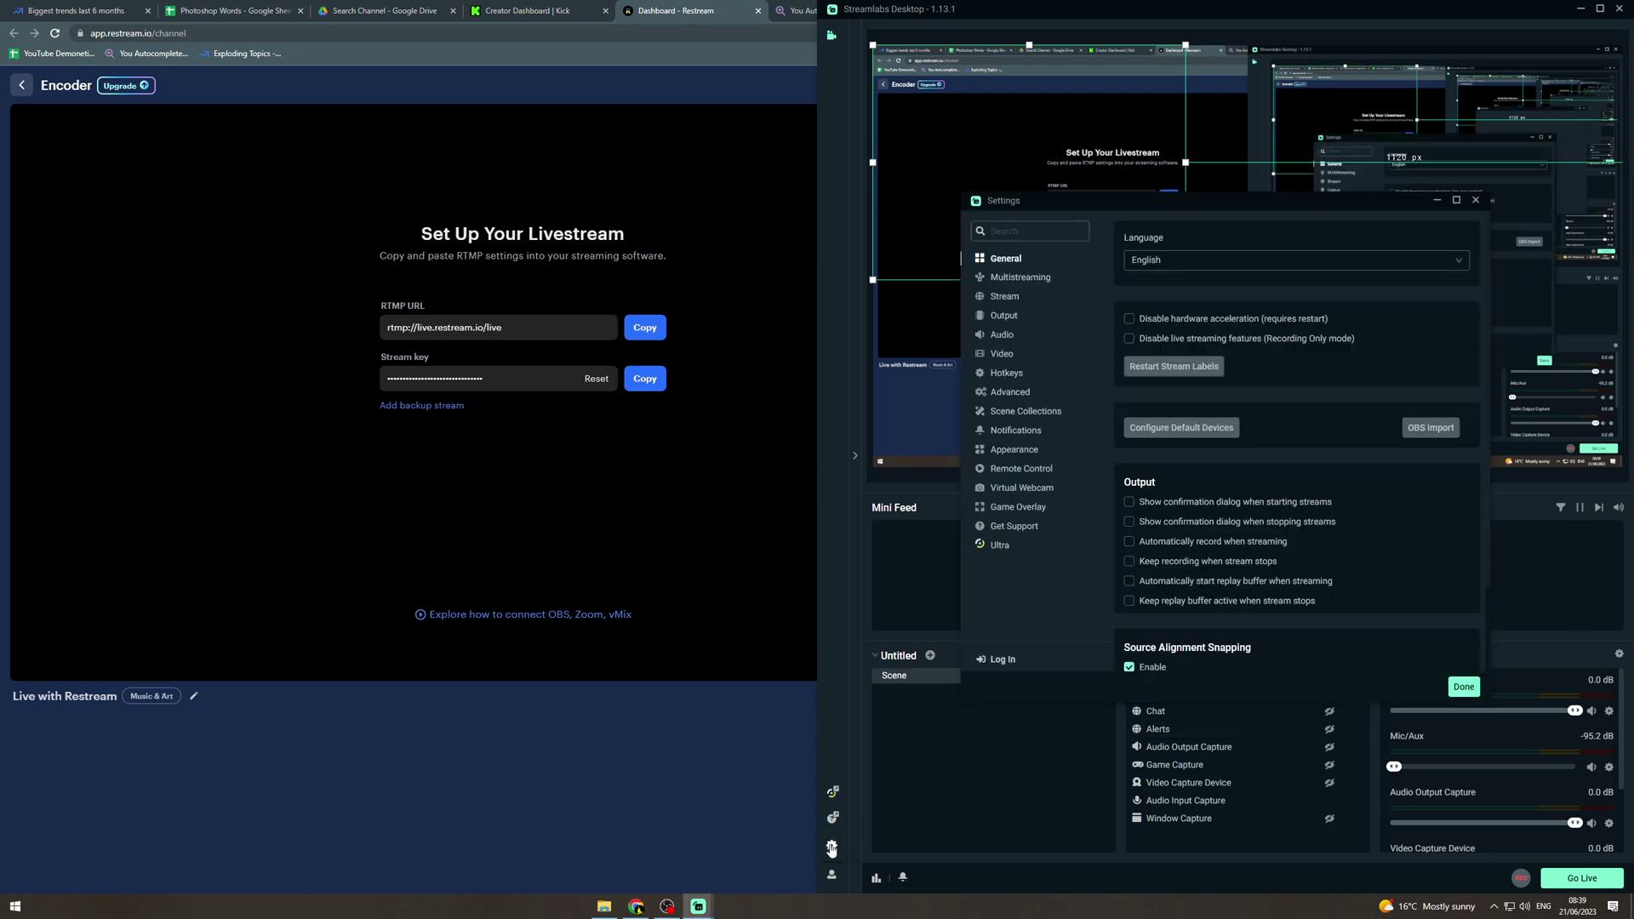
click(1004, 296)
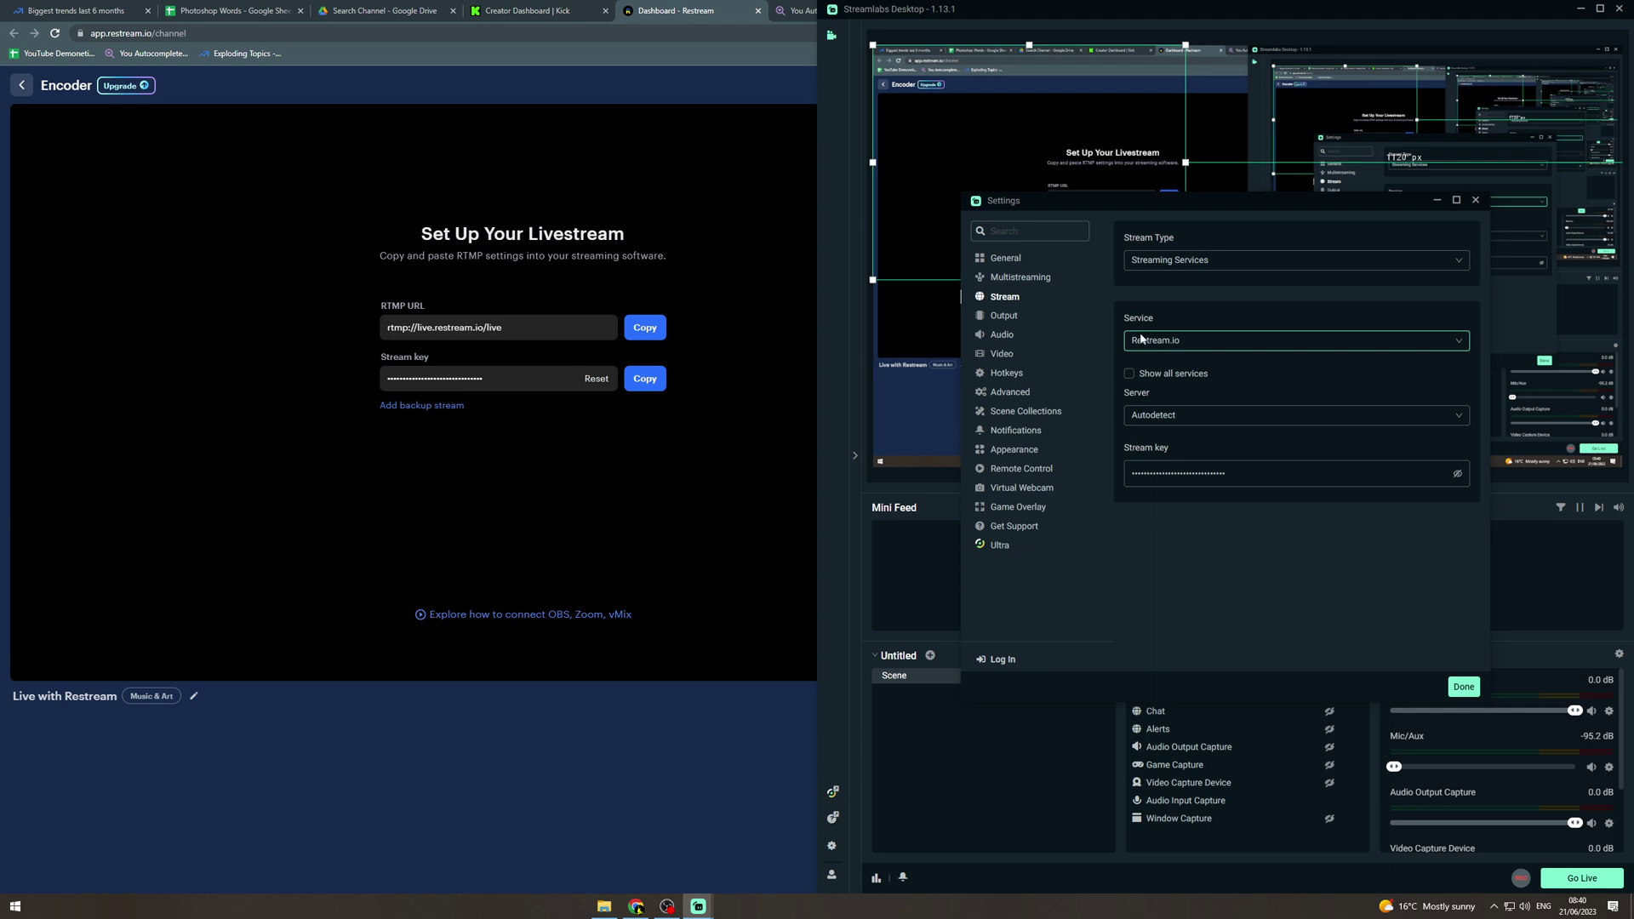
click(1169, 261)
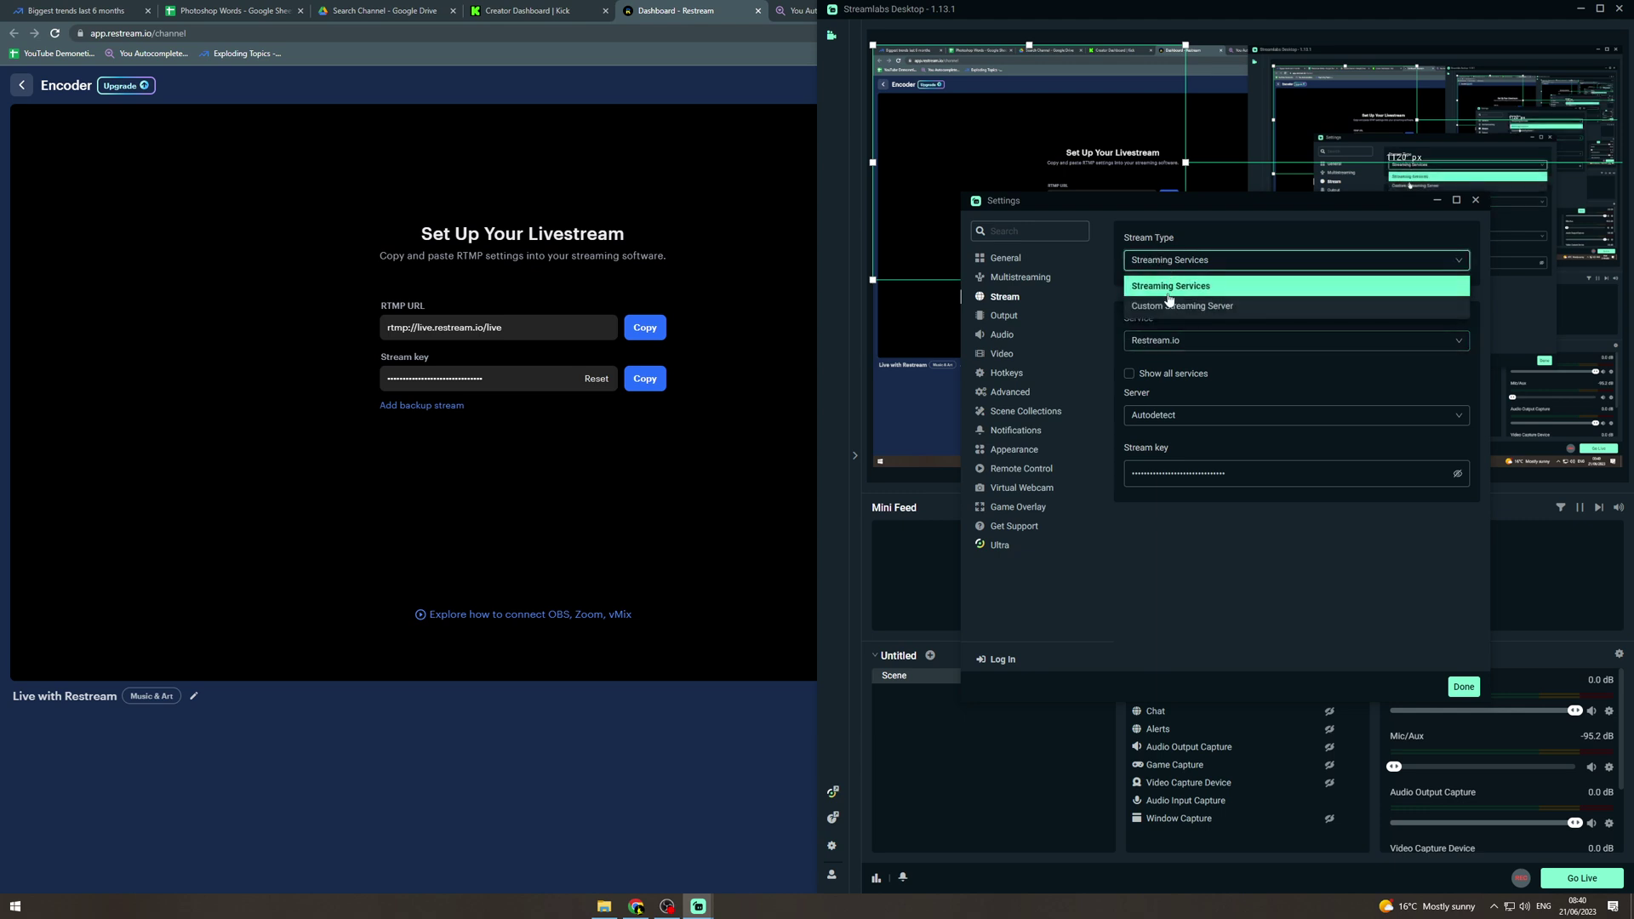
click(1170, 279)
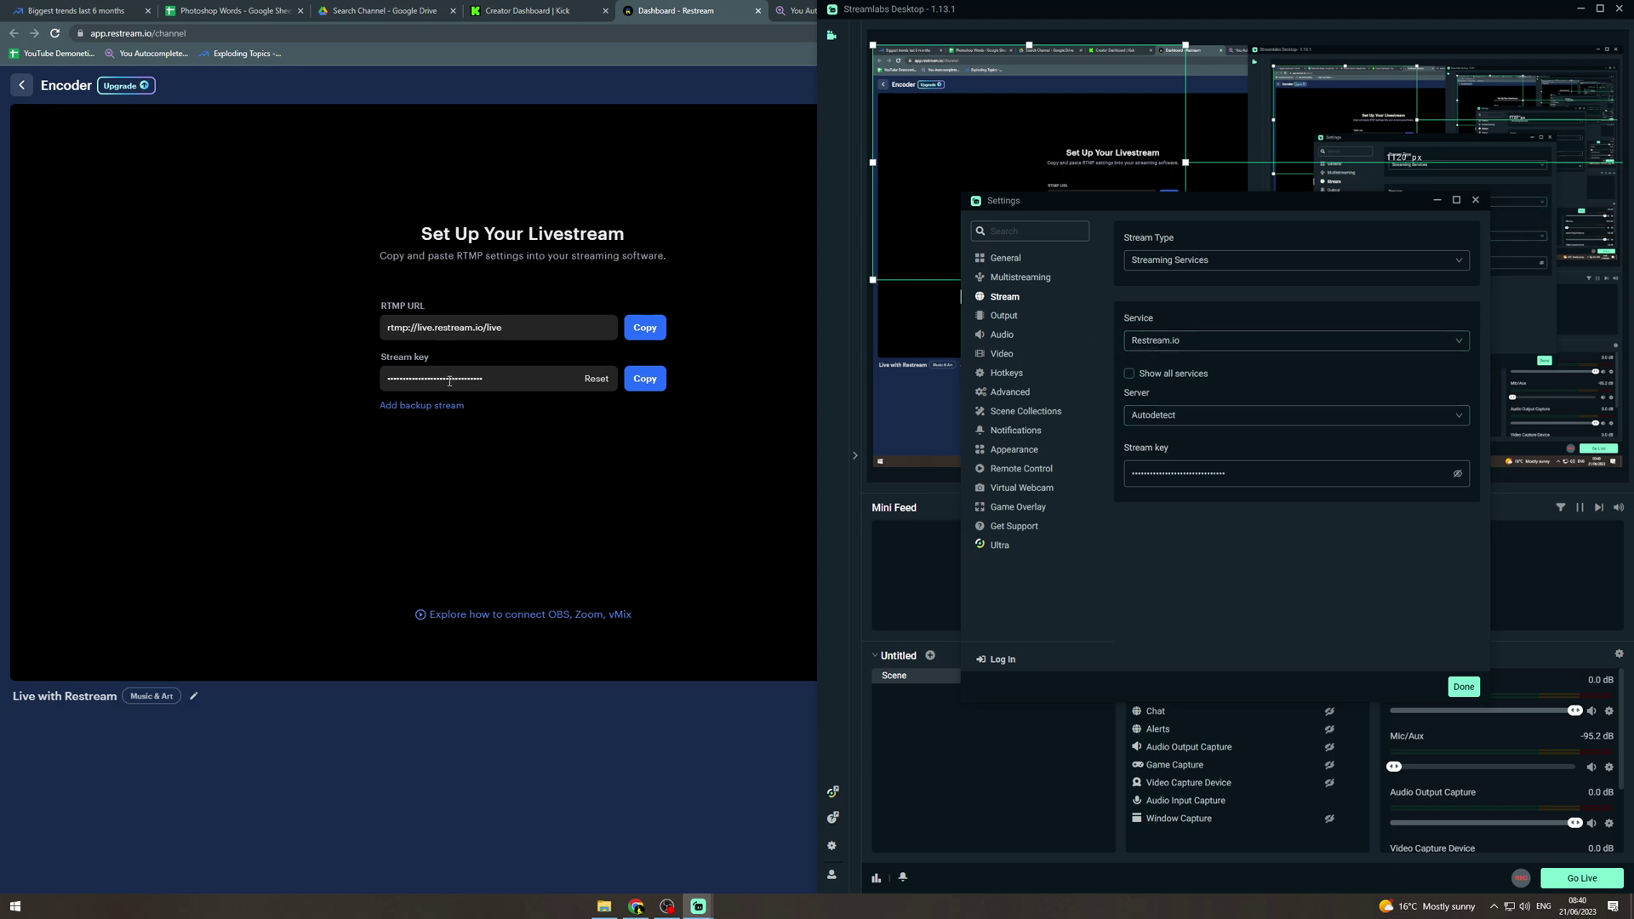
- Replace the Streamlabs stream key with Restream's key and save the settings
click(645, 378)
click(697, 907)
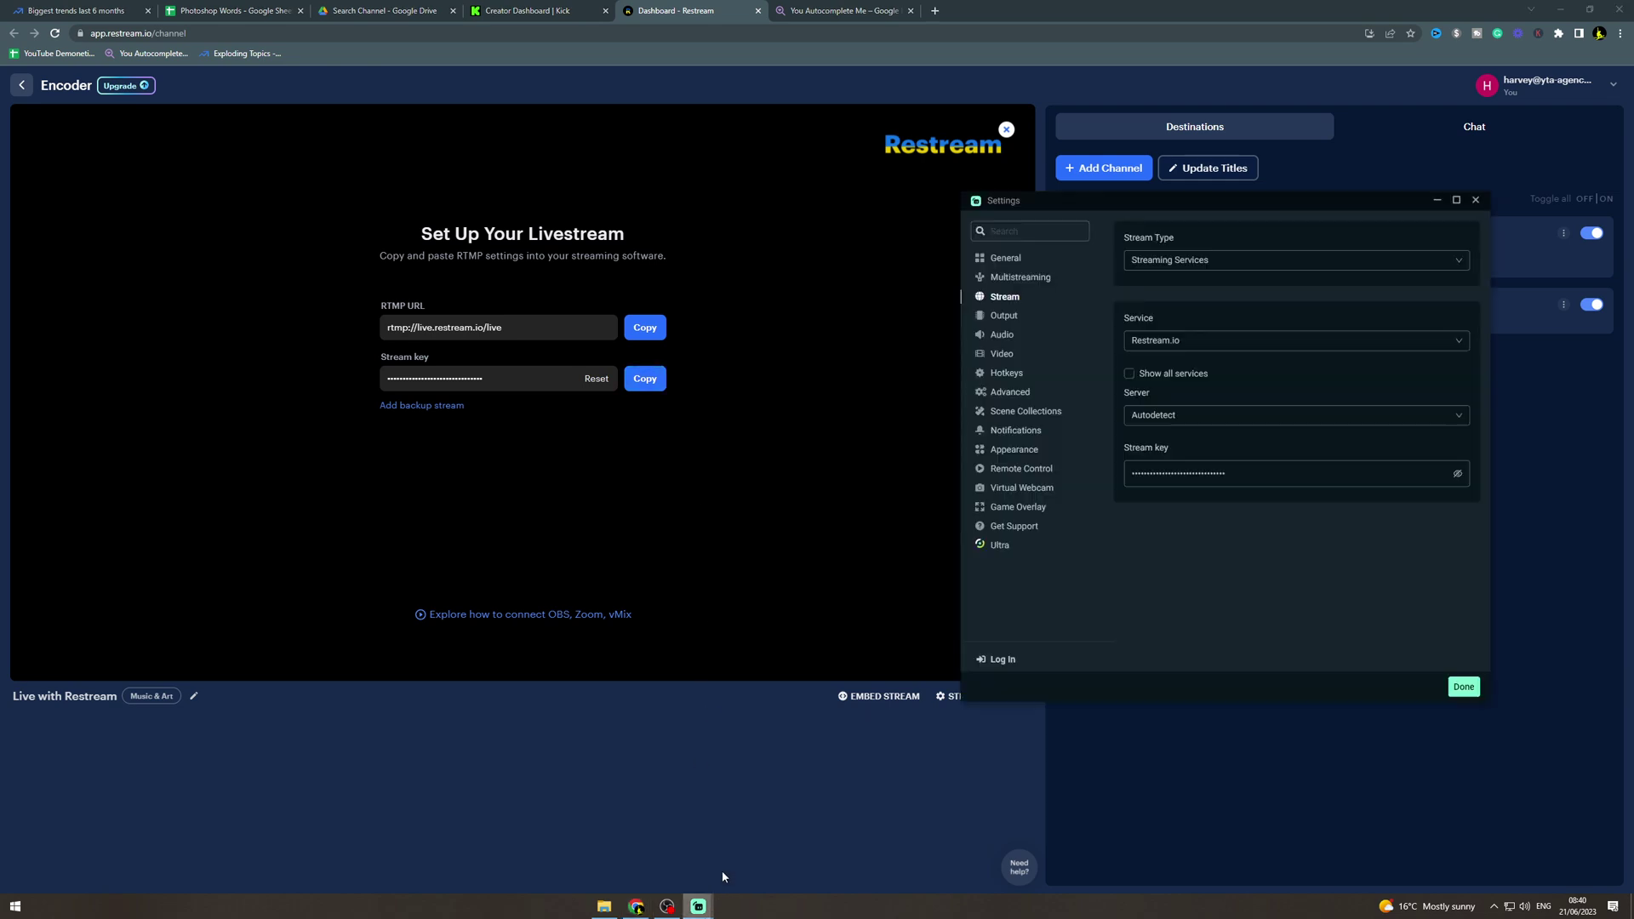
click(1205, 474)
key(ctrl+a)
key(ctrl+v)
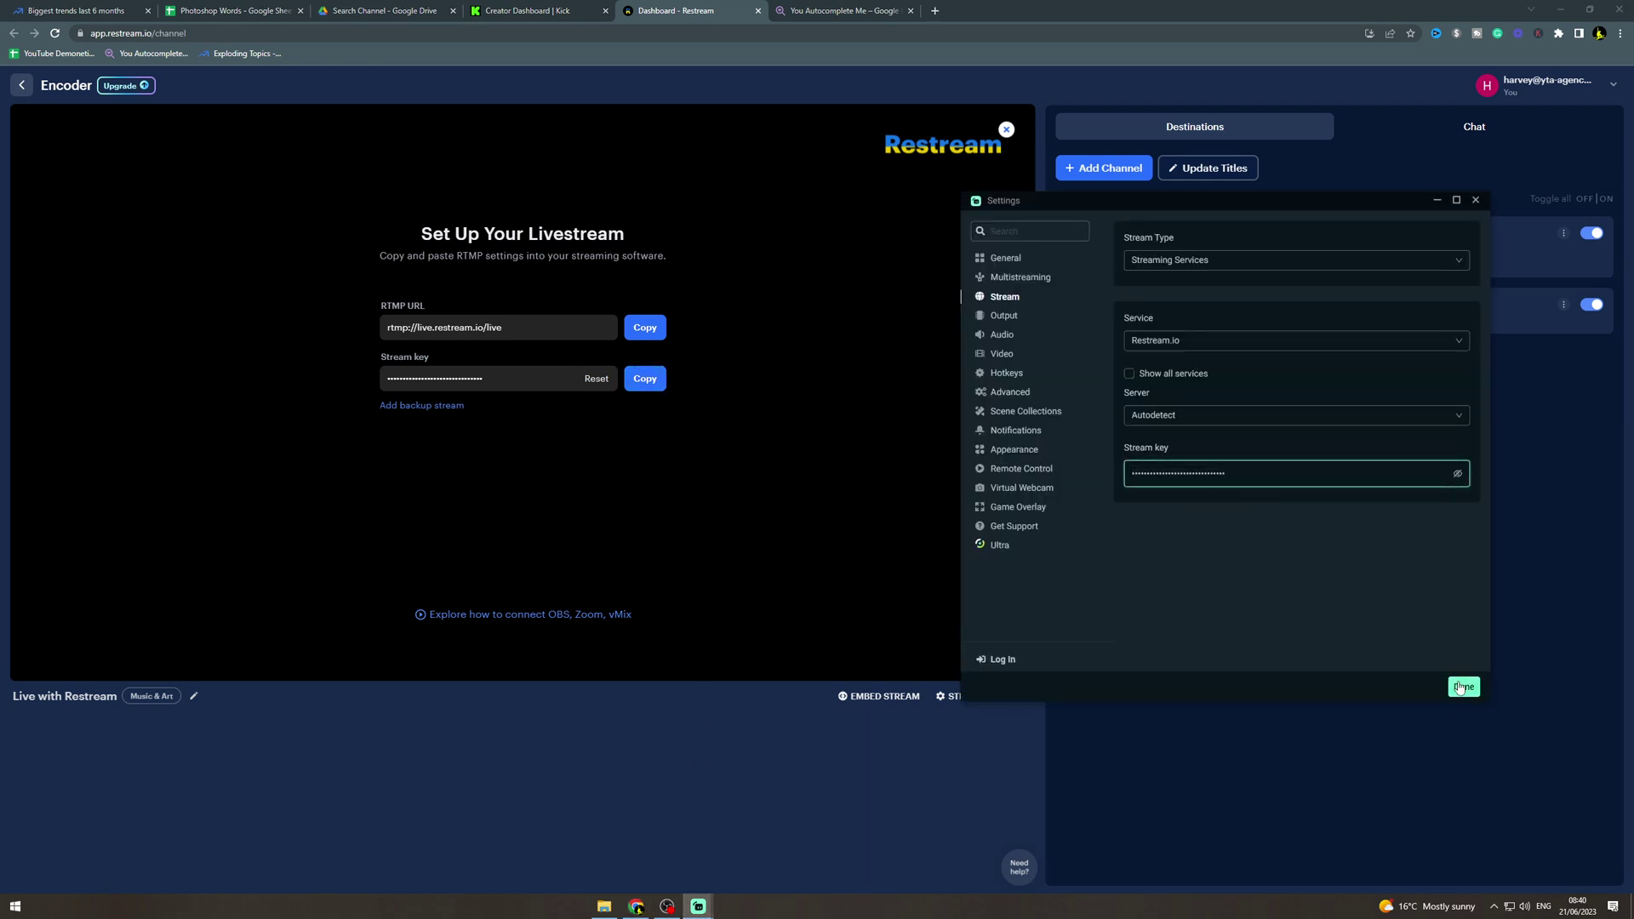
click(1463, 687)
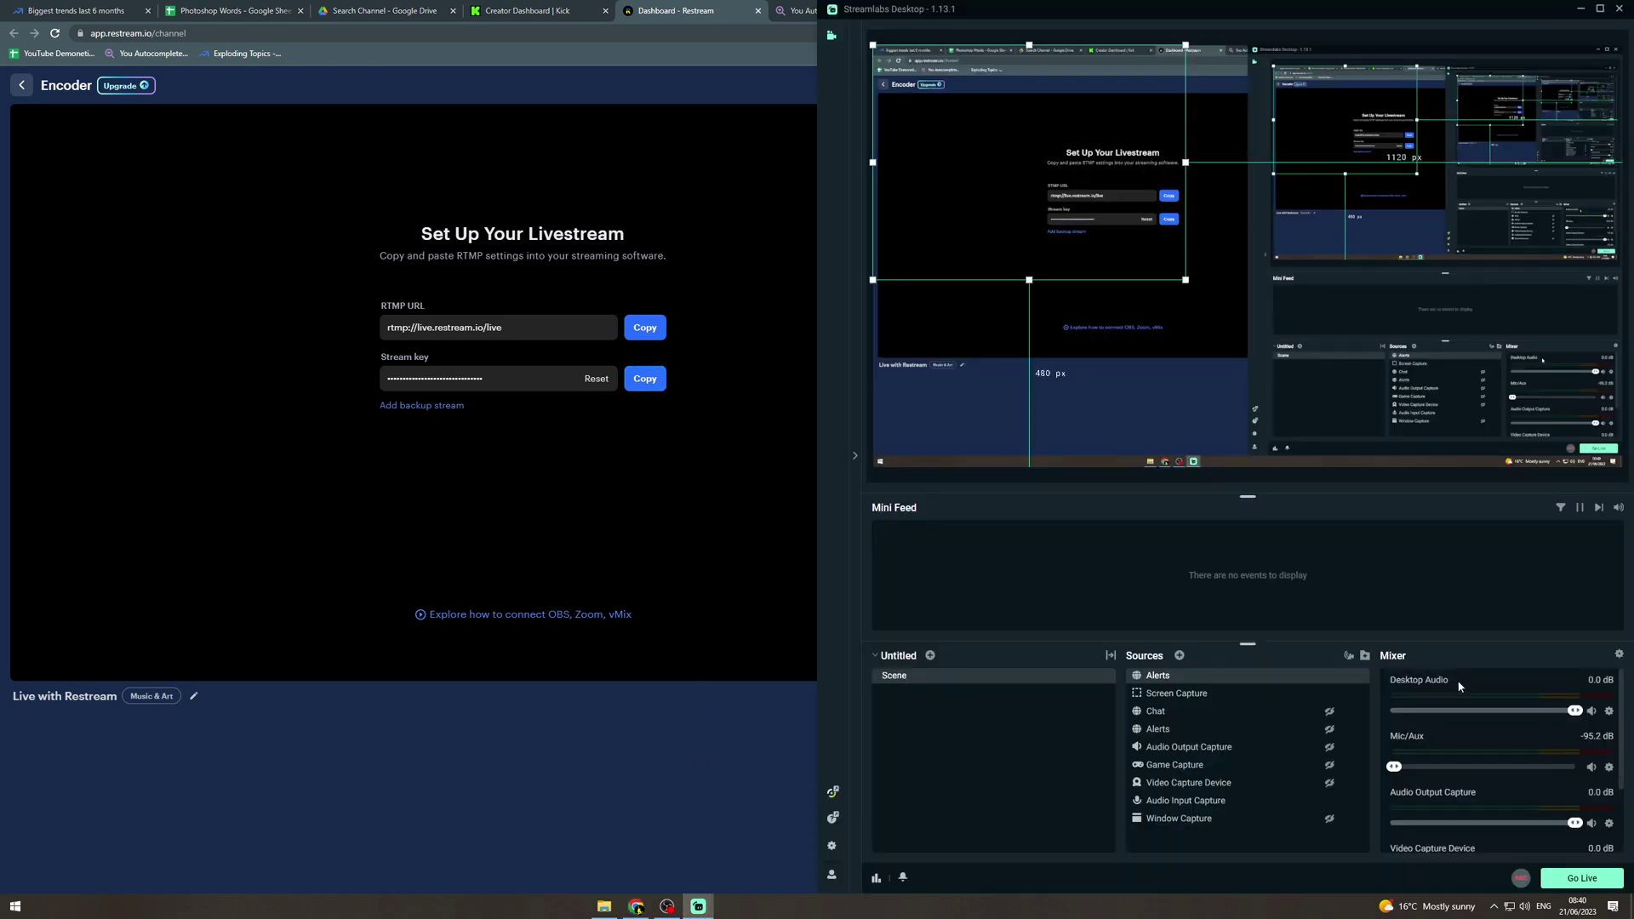
- Bring the browser back to show the Restream dashboard with both destinations
click(1586, 881)
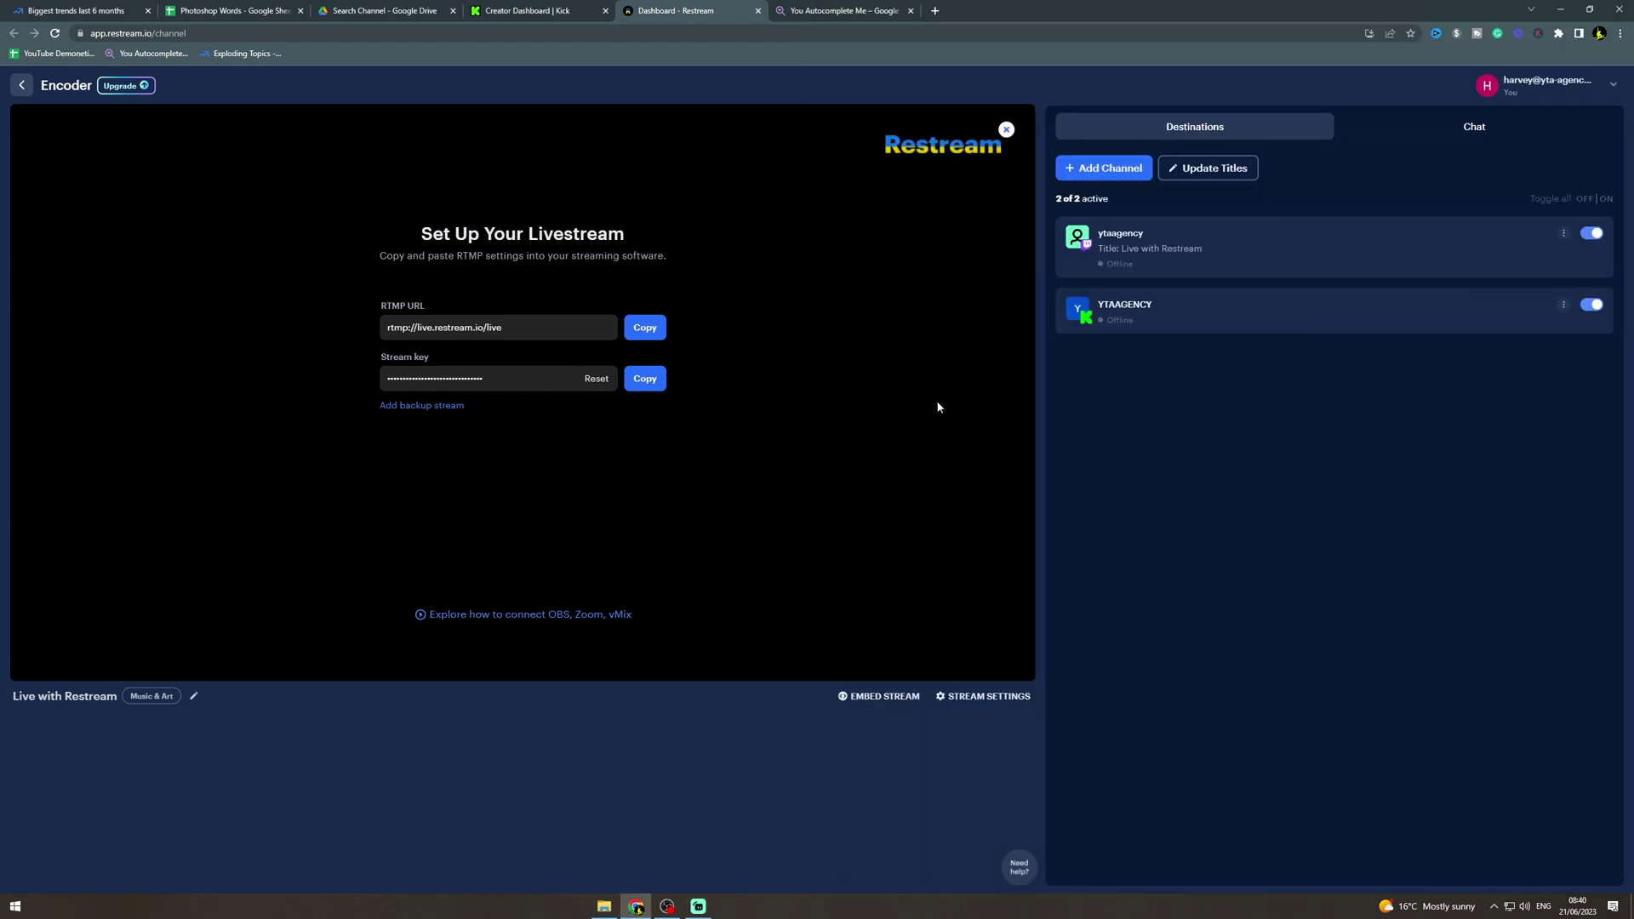